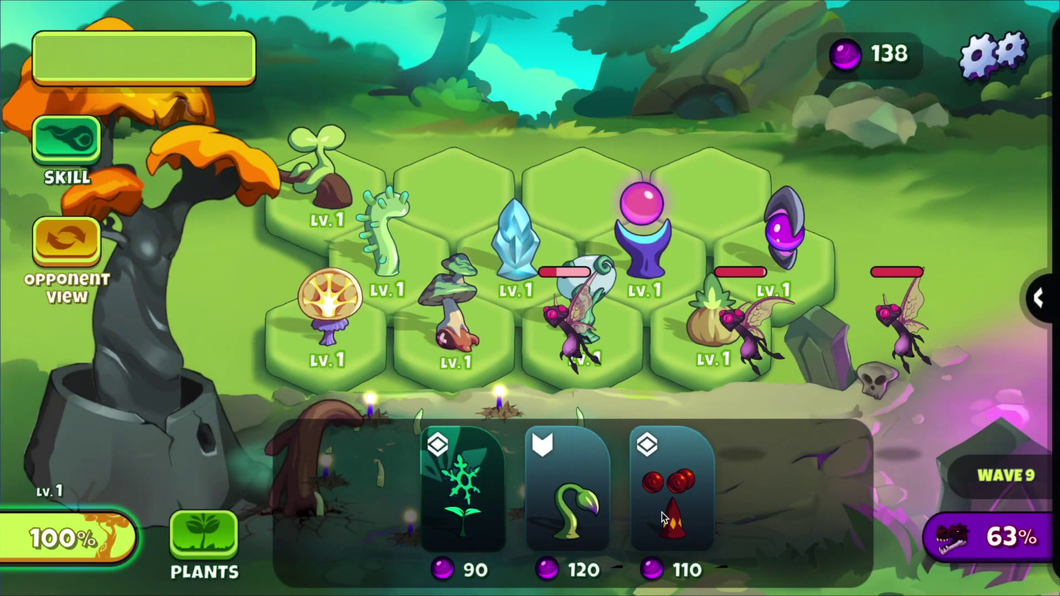
# Plant the red-berry plant on the top-middle hex, then sell the red cone and chalice plants
pyautogui.moveTo(671, 497); pyautogui.dragTo(580, 163)
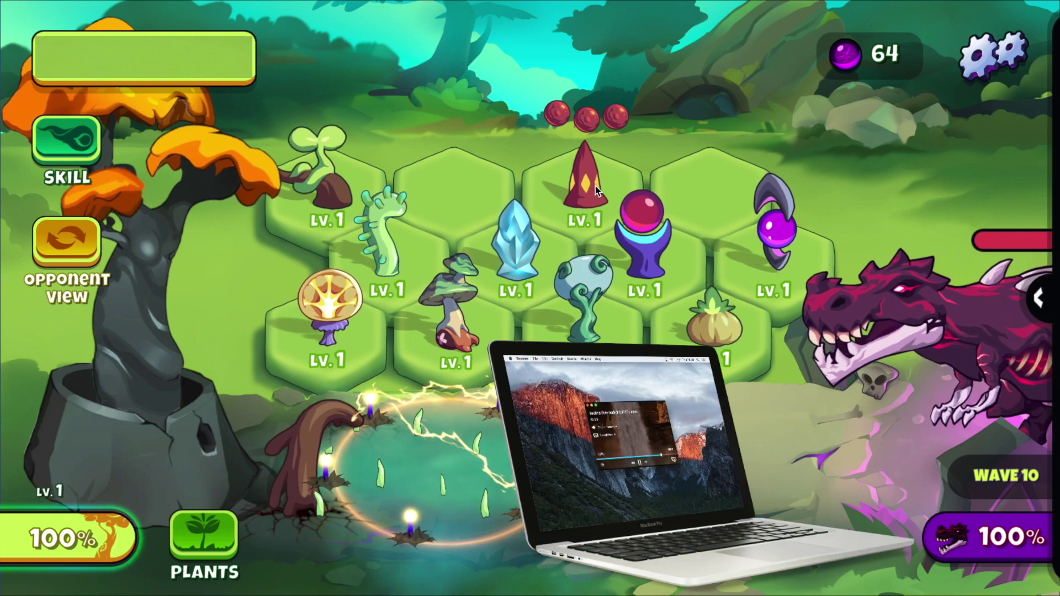
pyautogui.click(595, 190)
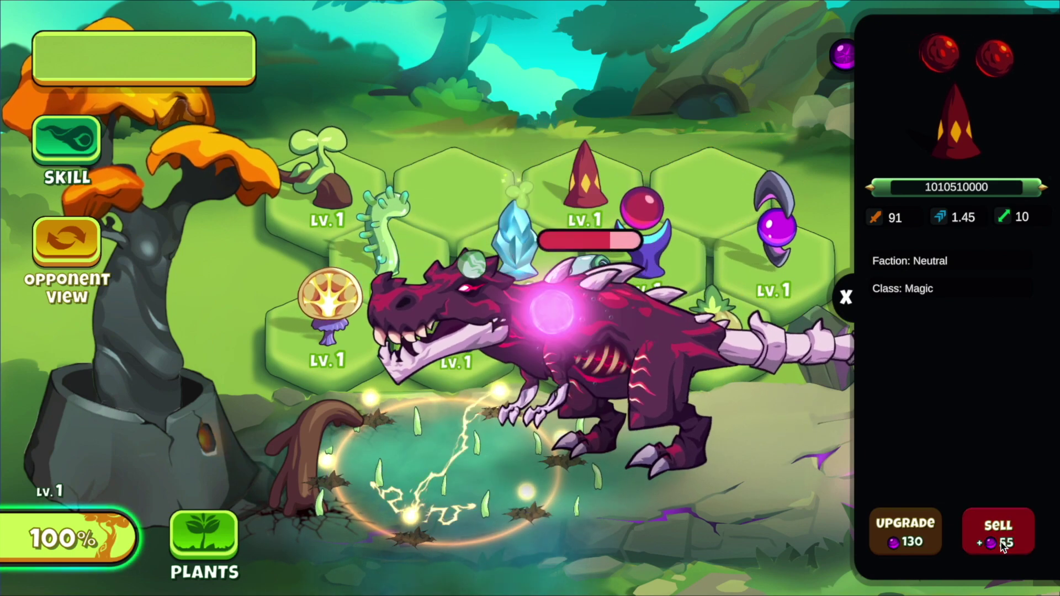
pyautogui.click(1004, 546)
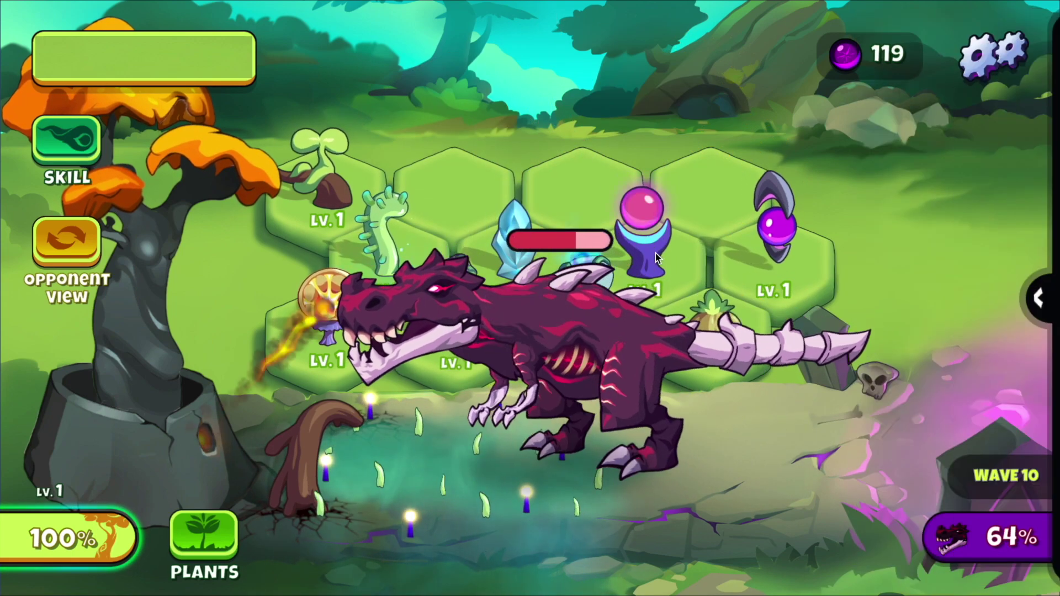
pyautogui.click(644, 238)
pyautogui.click(1014, 535)
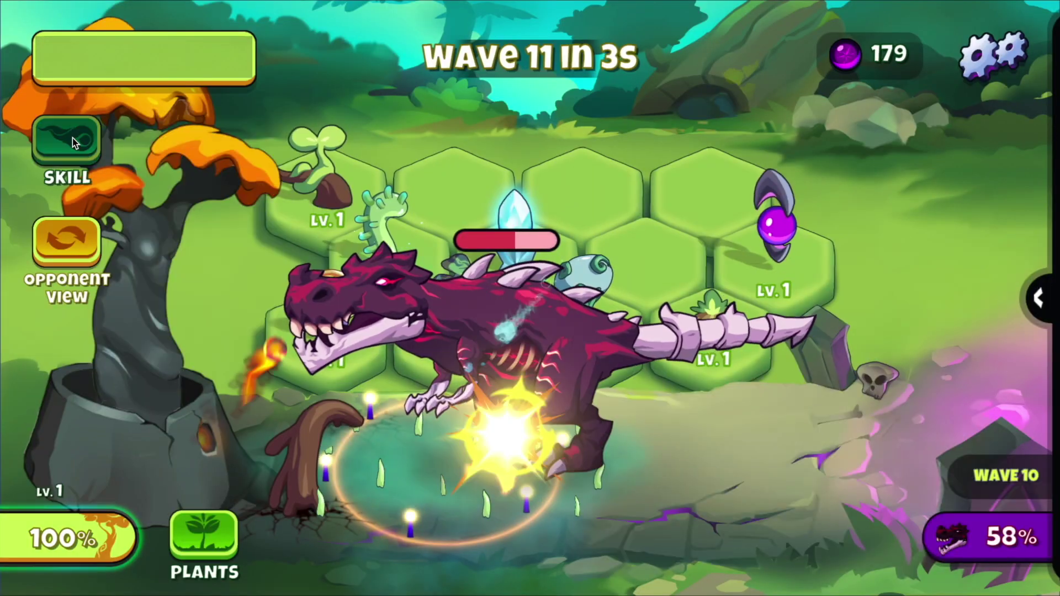
# Buy the 150 skill to strike the undead dragon and bring the plant cards back up
pyautogui.click(72, 138)
pyautogui.click(228, 225)
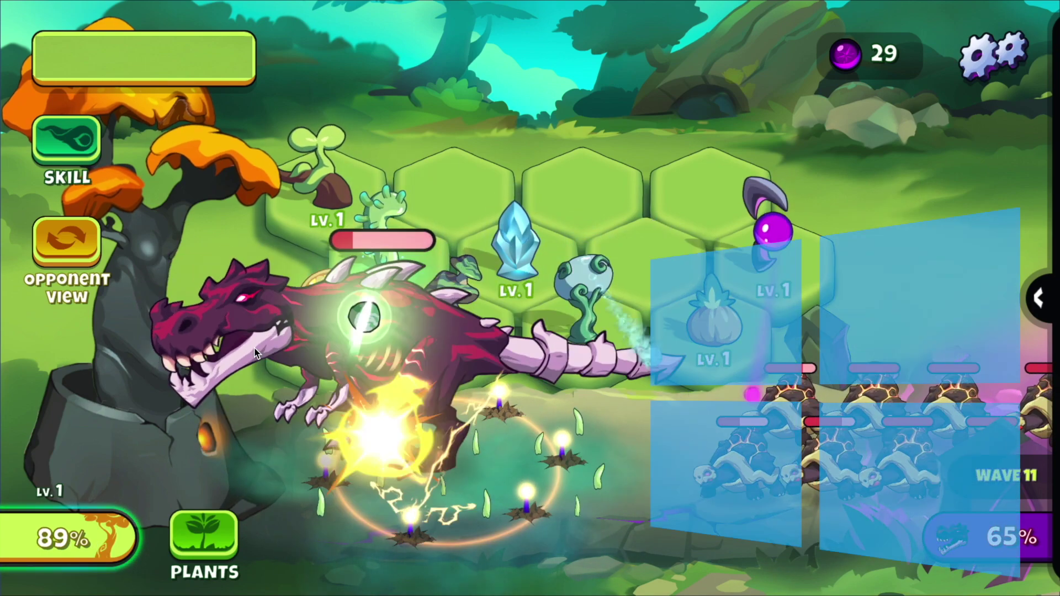
pyautogui.click(208, 538)
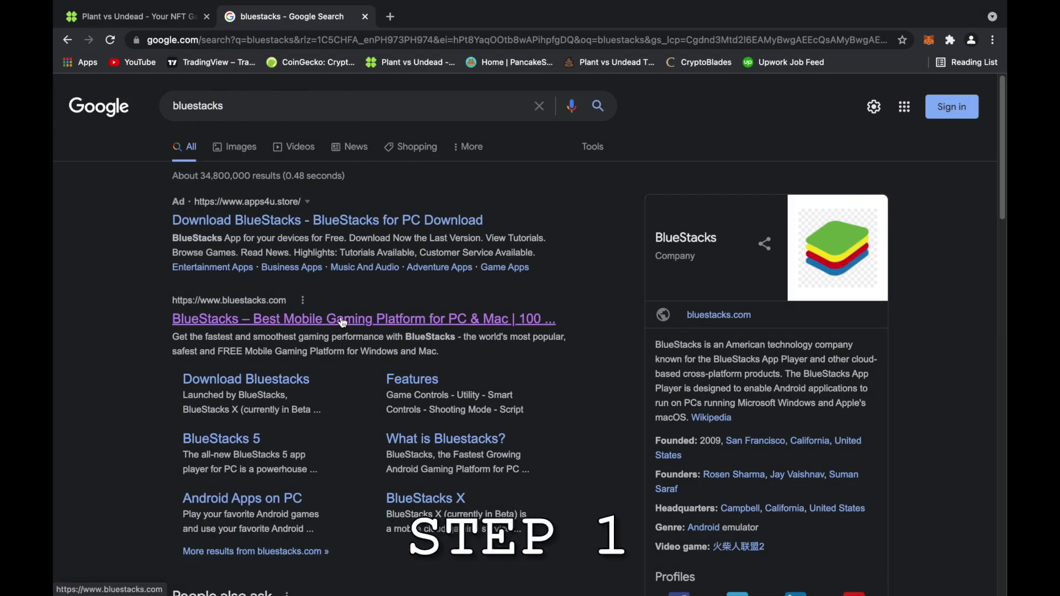
# Go to bluestacks.com from the Google results and start the BlueStacks for Mac download
pyautogui.click(342, 319)
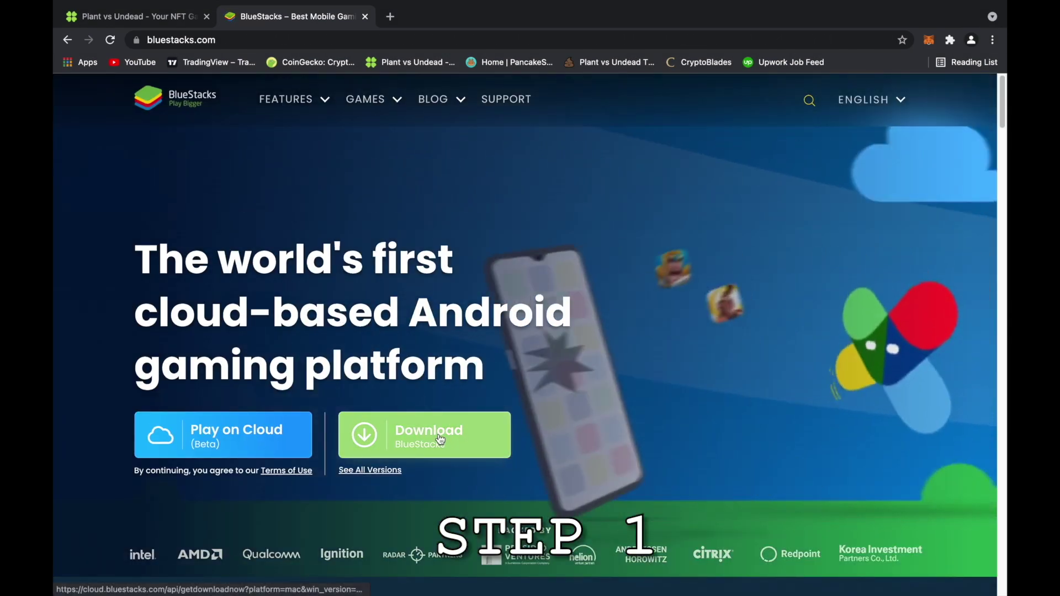
pyautogui.click(441, 439)
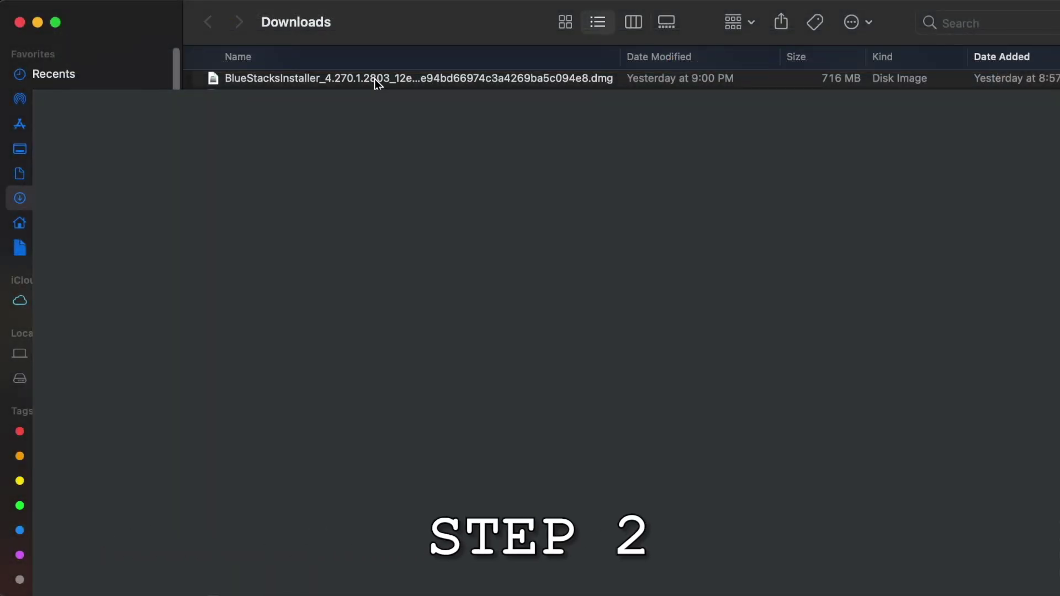
# Mount the BlueStacksInstaller .dmg from the Downloads folder
pyautogui.click(374, 78)
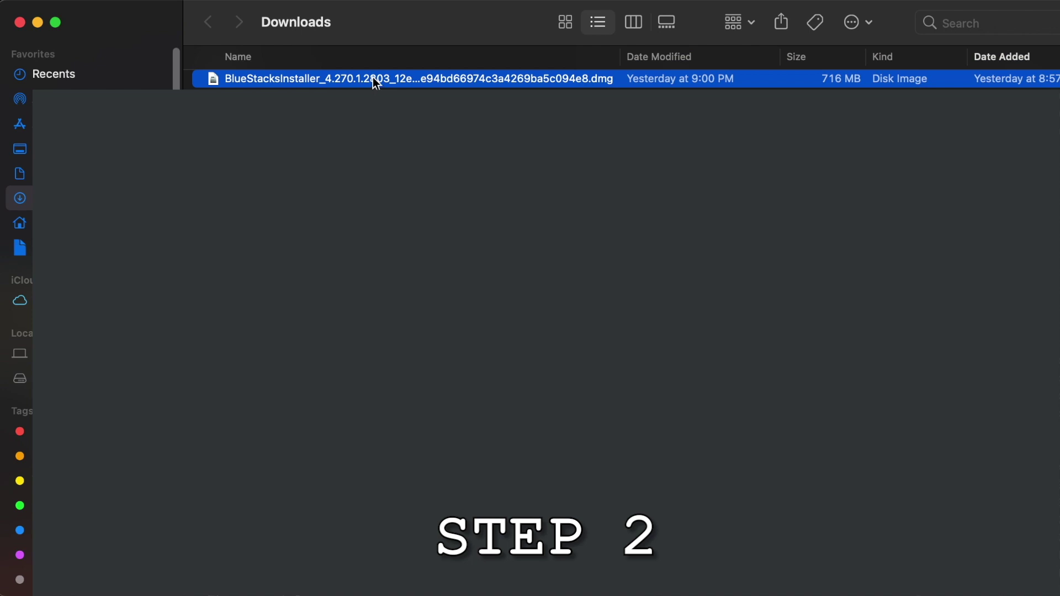
pyautogui.doubleClick(376, 79)
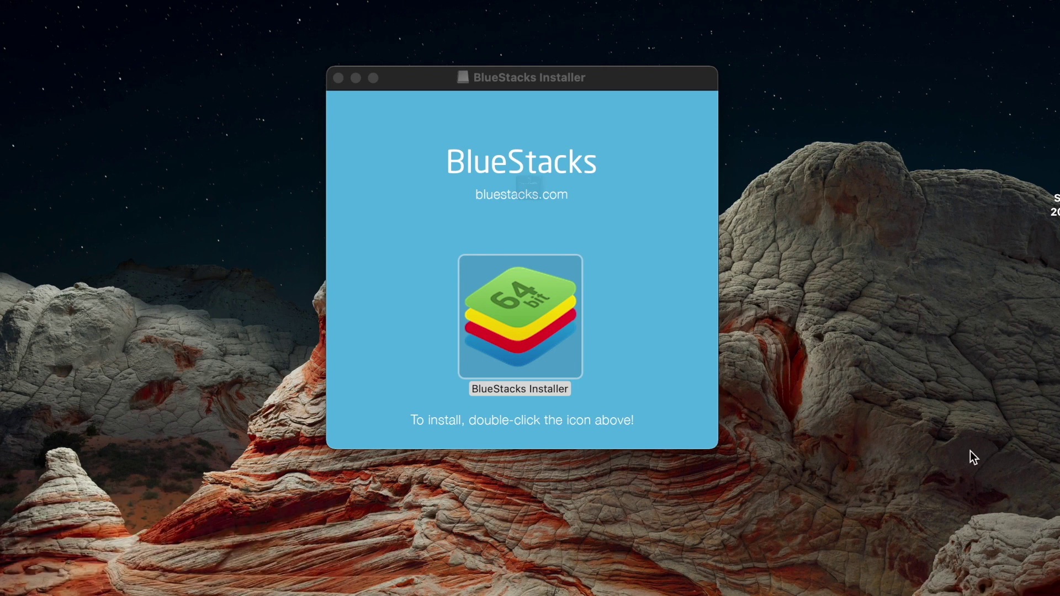
# Approve the installer, choose Install Now, and authorize the Install Helper with the admin password
pyautogui.click(547, 234)
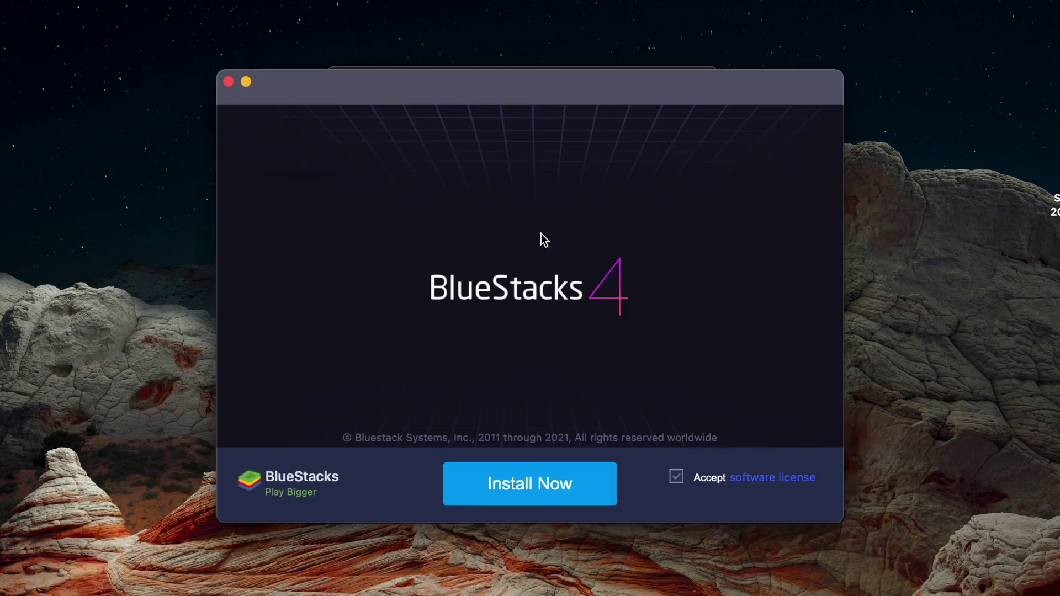
pyautogui.click(540, 498)
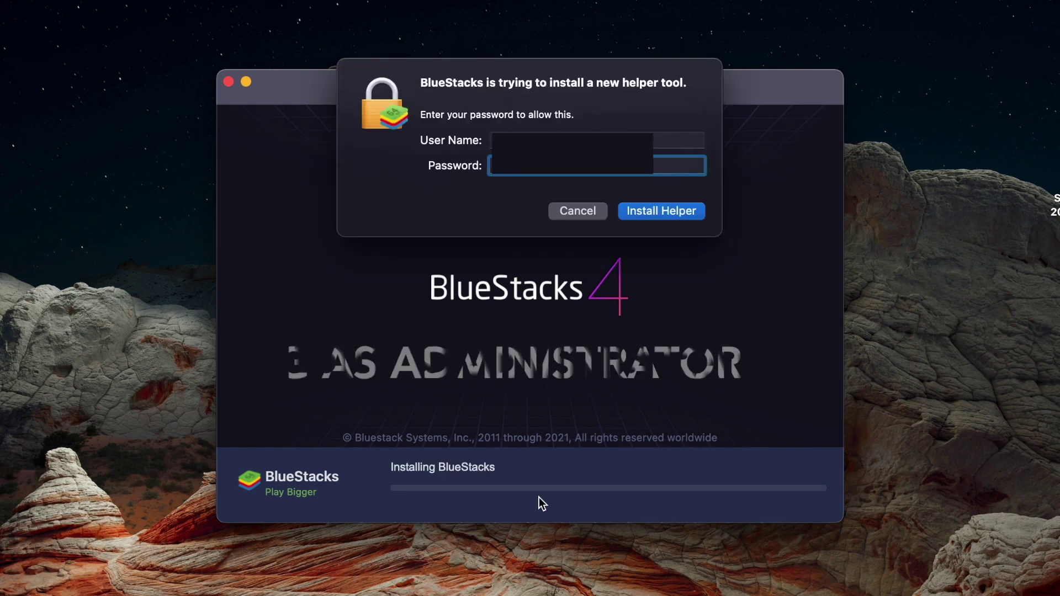
pyautogui.press('Return')
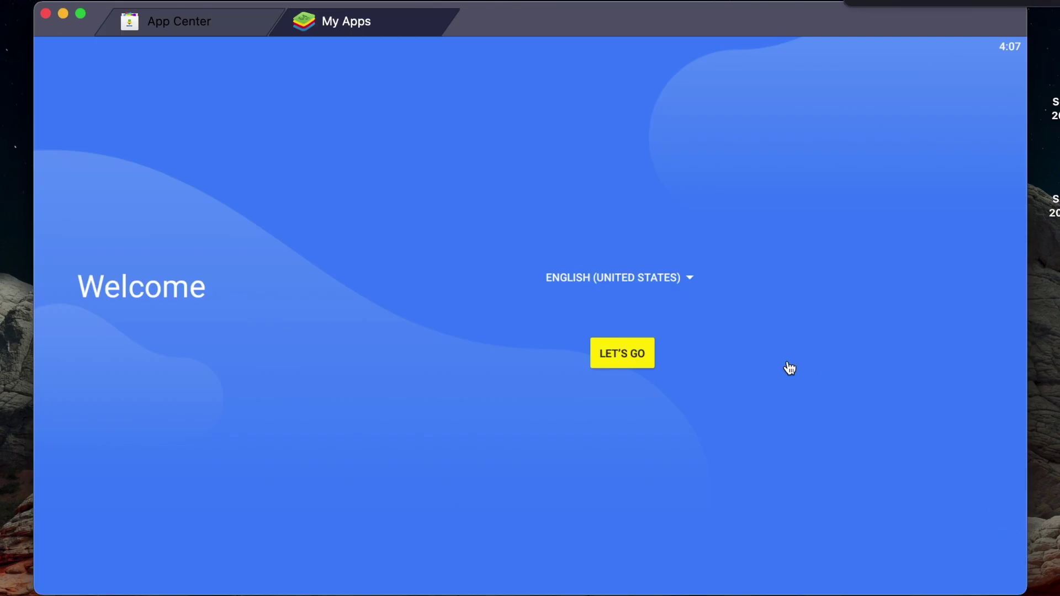
# Begin BlueStacks setup with LET'S GO and sign in with the Google account's email and password
pyautogui.click(625, 364)
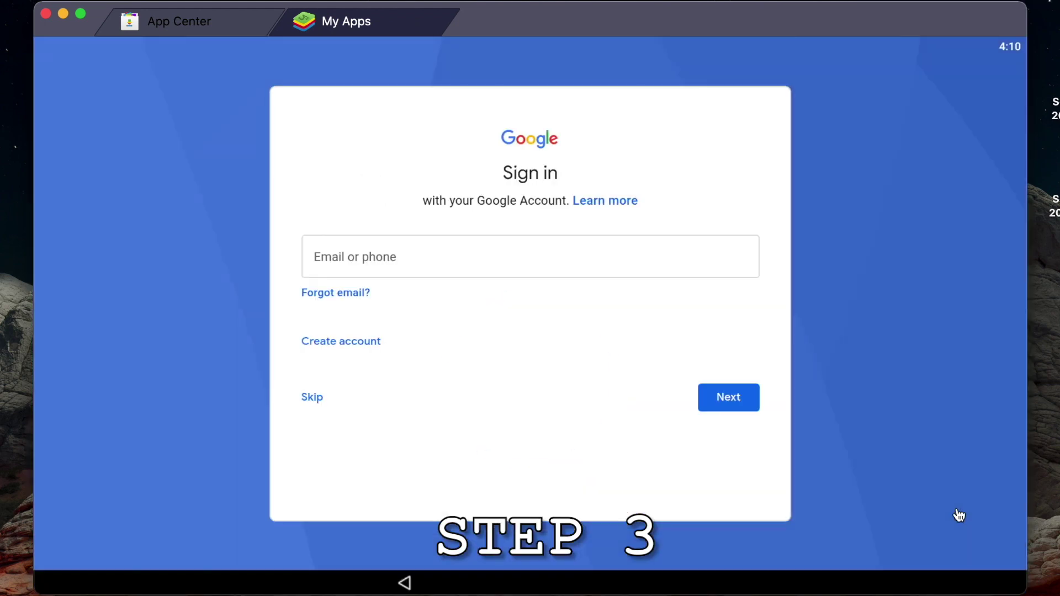
pyautogui.click(406, 258)
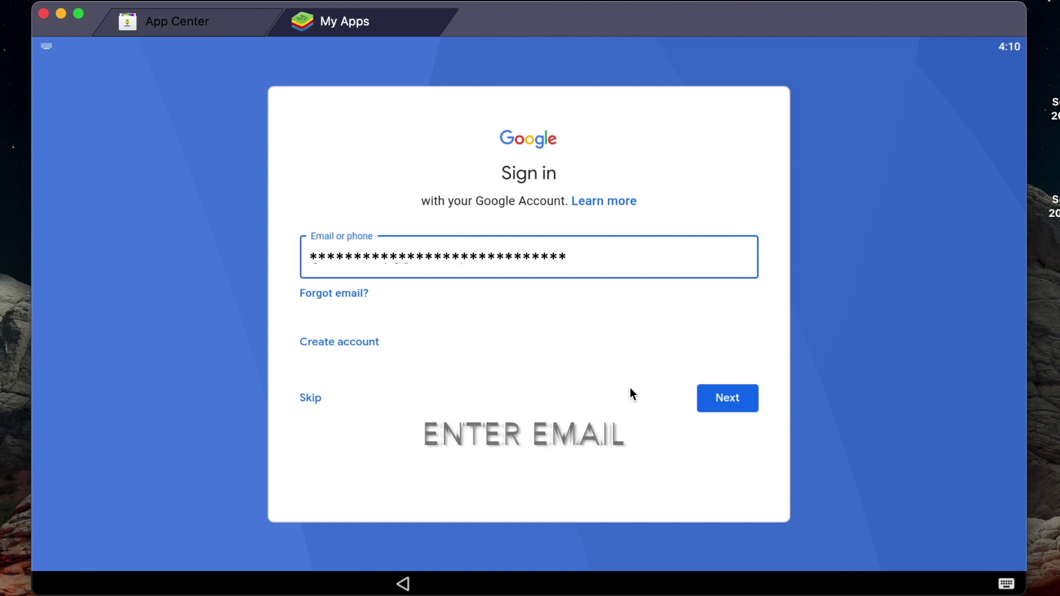
pyautogui.click(733, 404)
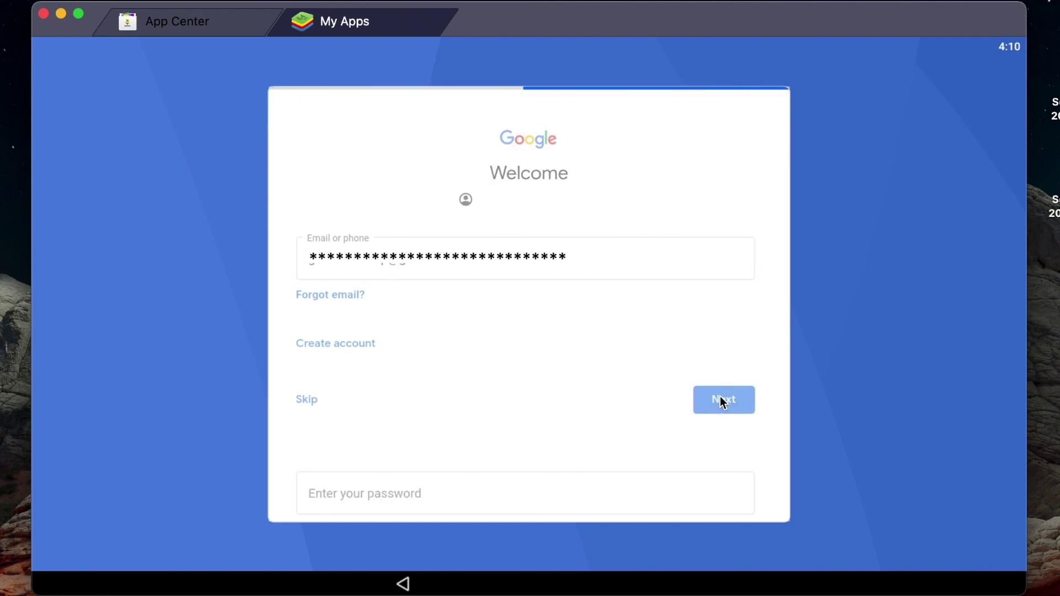
pyautogui.write('***************************')
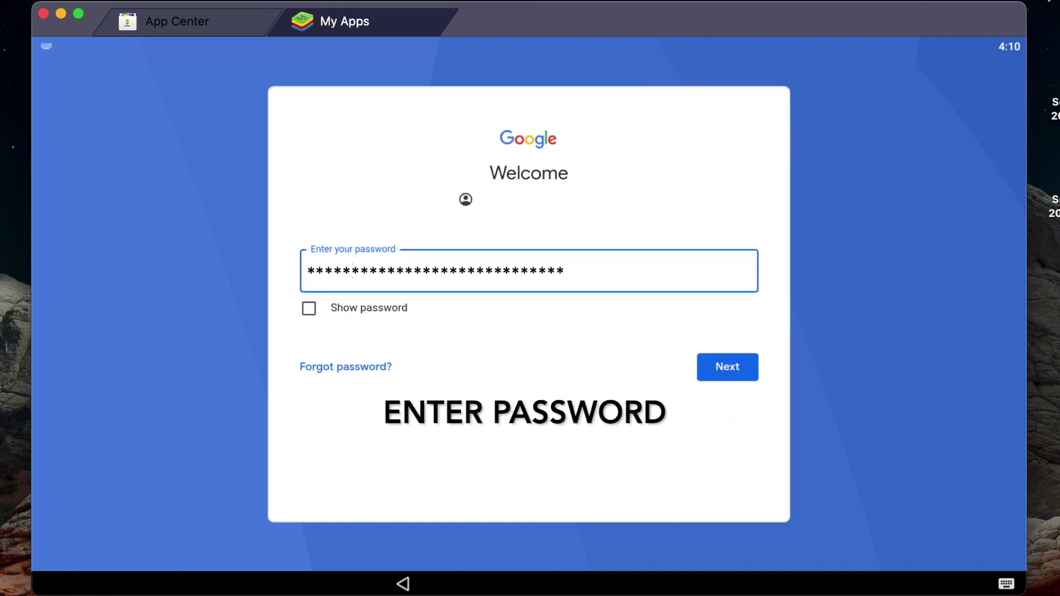
pyautogui.click(735, 372)
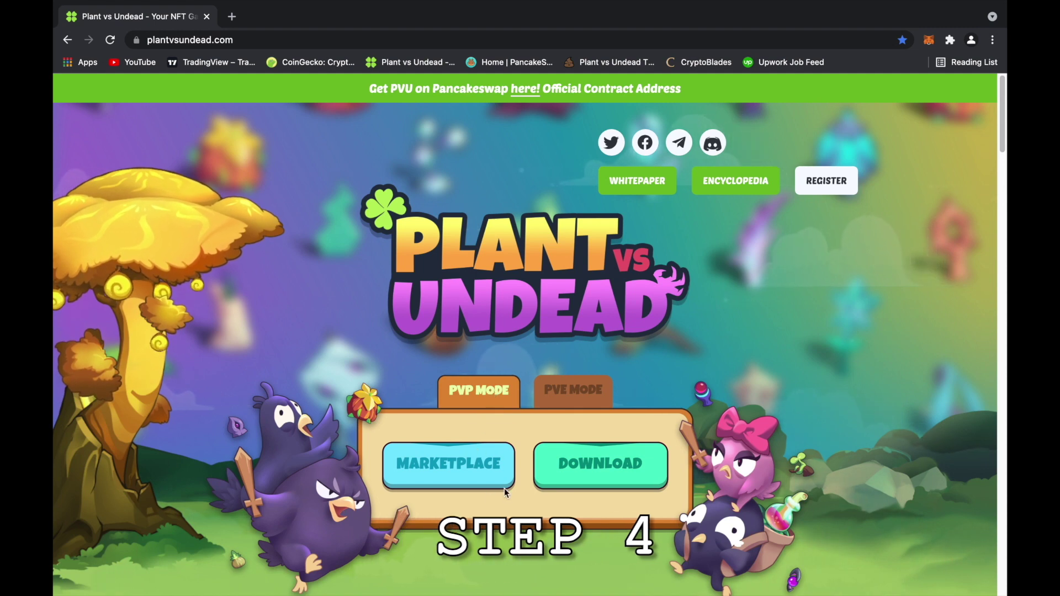
# Download the ANDROID APK of Plant vs Undead from the site's download options
pyautogui.click(588, 475)
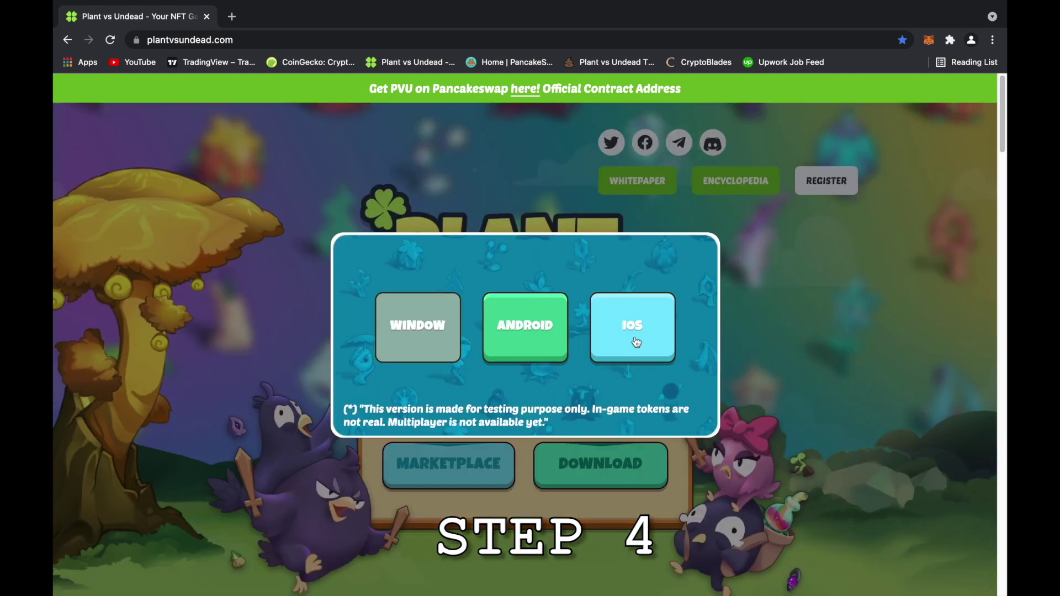
pyautogui.click(524, 346)
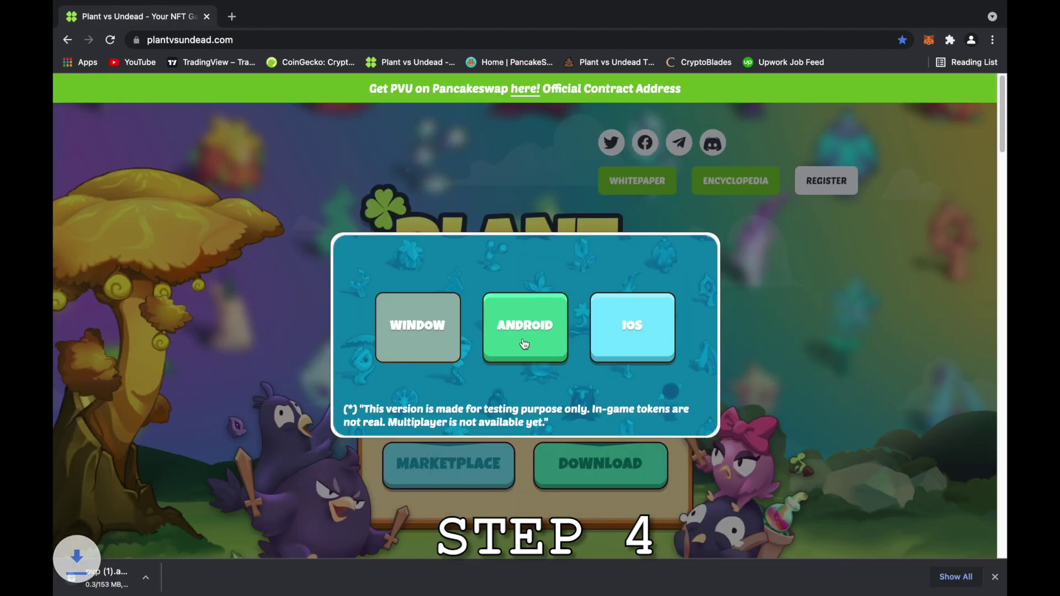
pyautogui.scroll(-1, 157, 475)
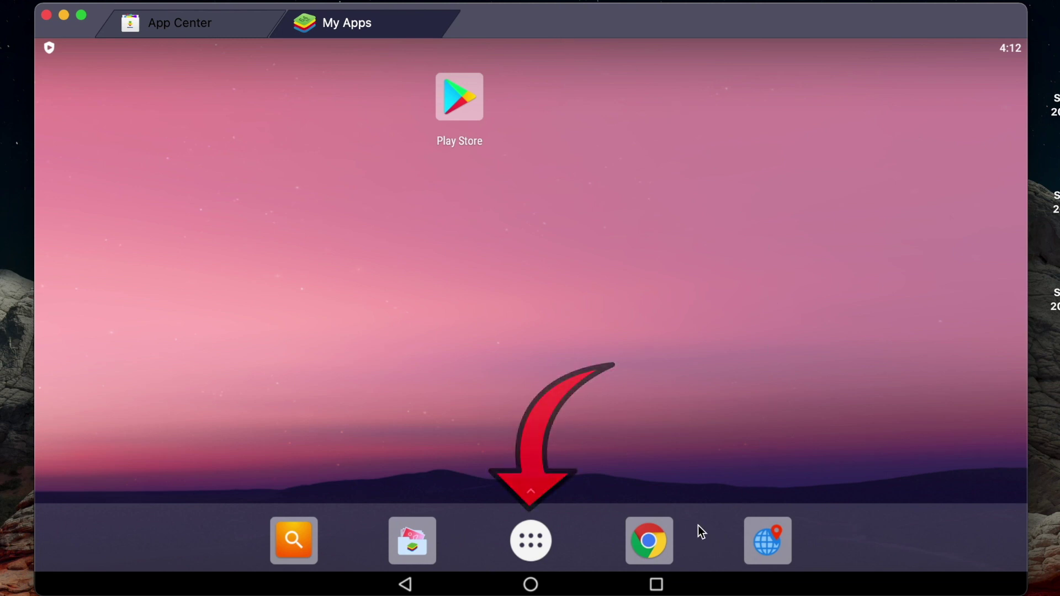
# Launch PlantvsUndead from the BlueStacks app drawer
pyautogui.click(536, 547)
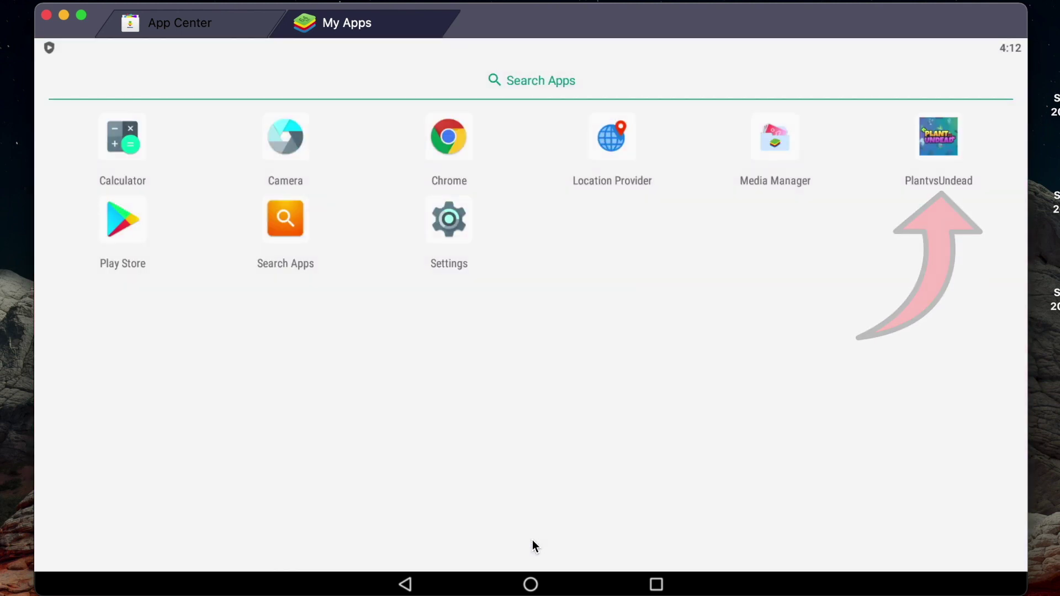
pyautogui.click(942, 140)
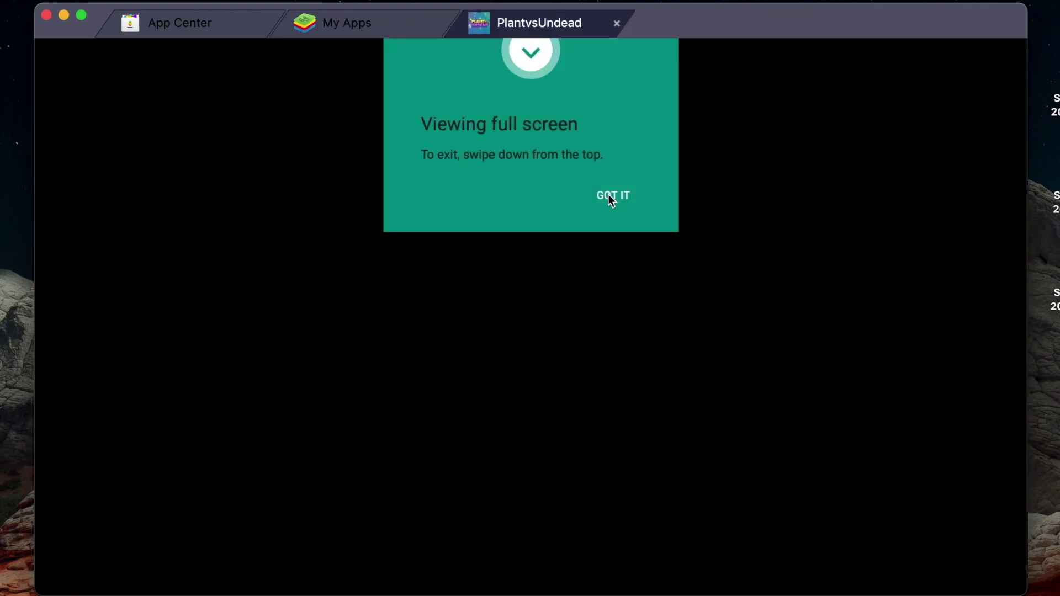
# Dismiss the notice, maximise the game, choose LOAD IMAGE for QR login, and allow file access
pyautogui.click(609, 195)
pyautogui.click(82, 15)
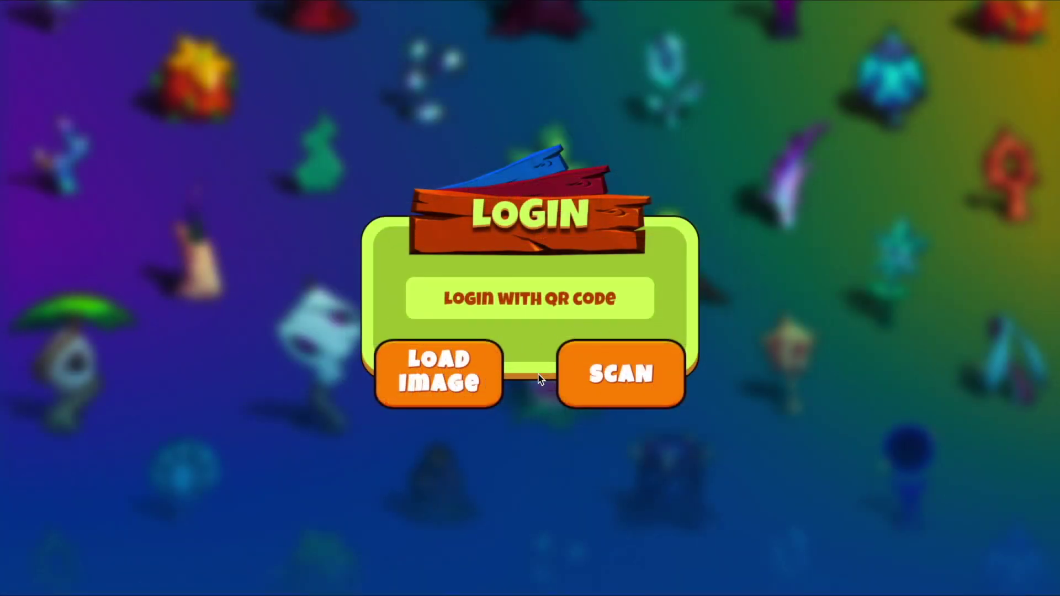
pyautogui.click(609, 385)
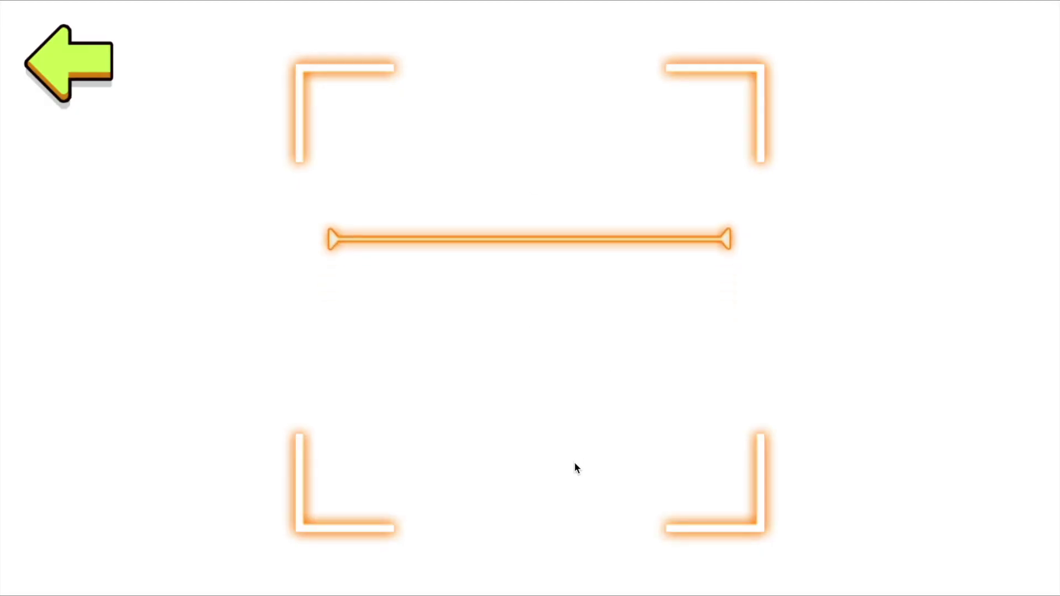
pyautogui.click(82, 74)
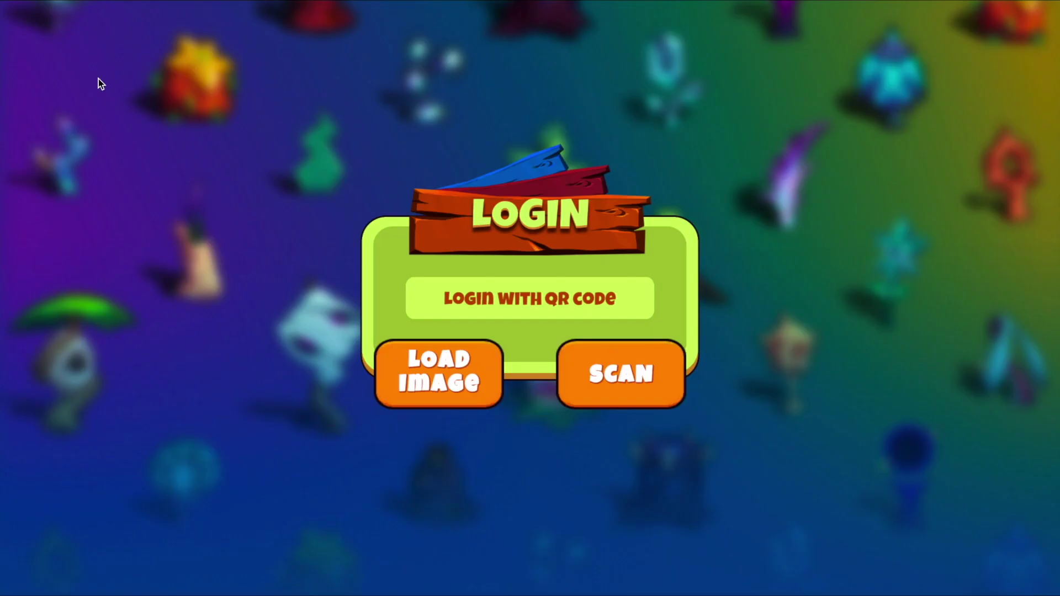
pyautogui.click(459, 389)
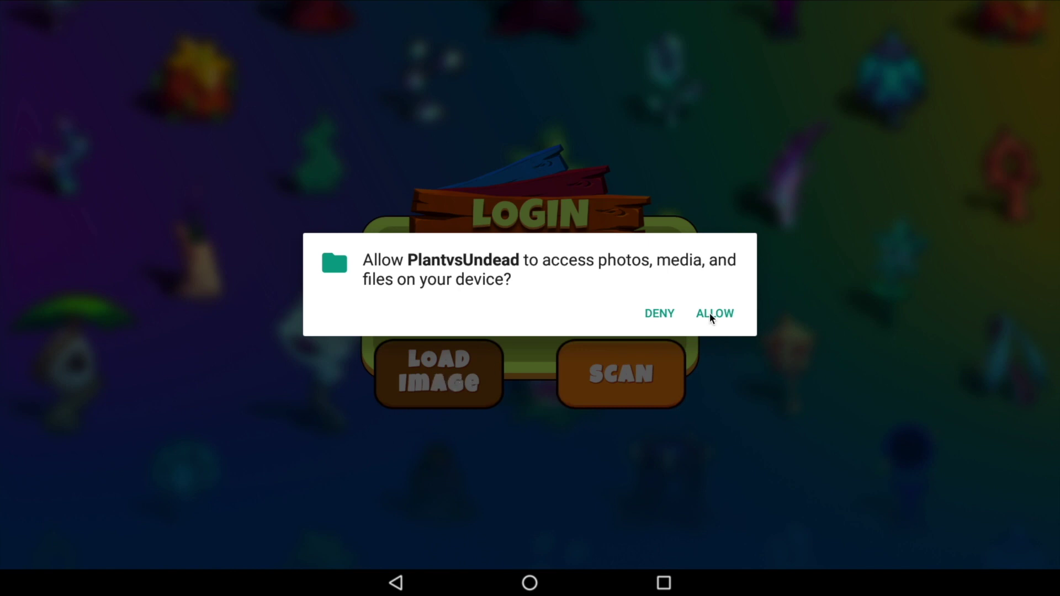
pyautogui.click(710, 319)
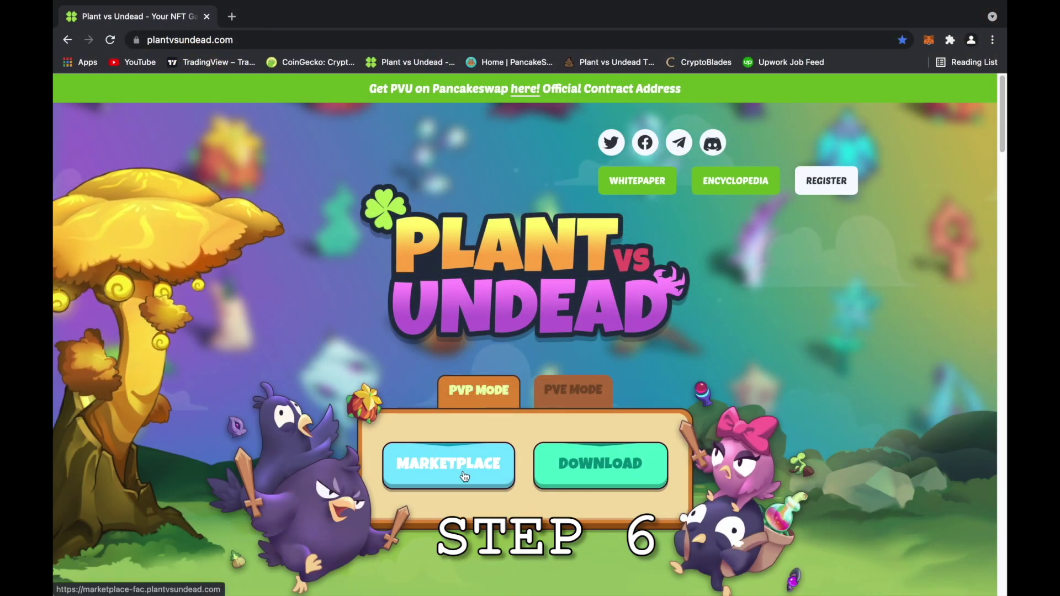
# Open the Marketplace, display My QR Code on the inventory page, and return to BlueStacks My Apps
pyautogui.click(465, 476)
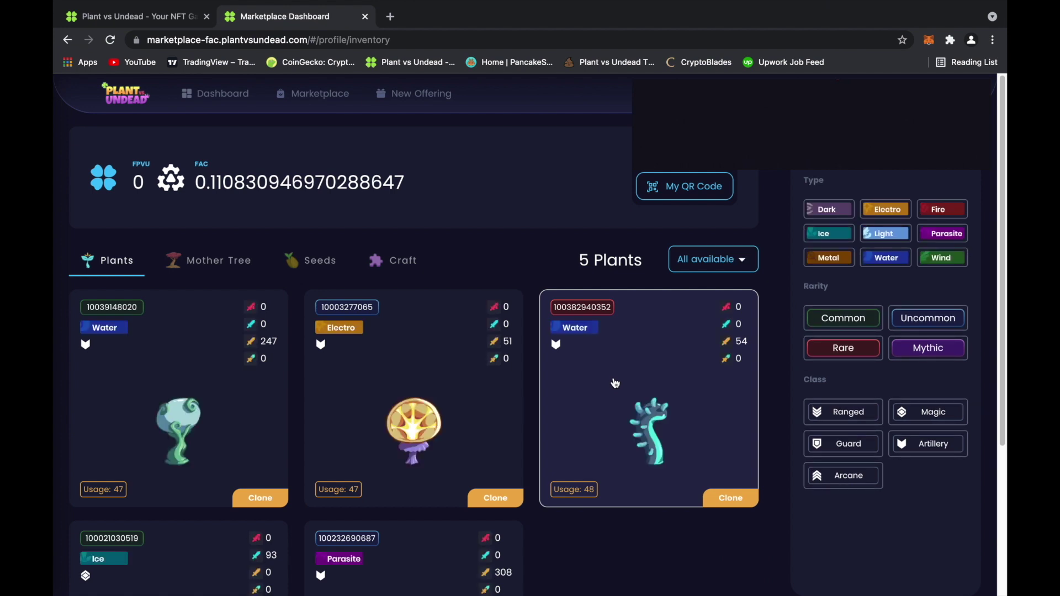
pyautogui.scroll(-4, 614, 383)
pyautogui.scroll(4, 614, 381)
pyautogui.click(695, 191)
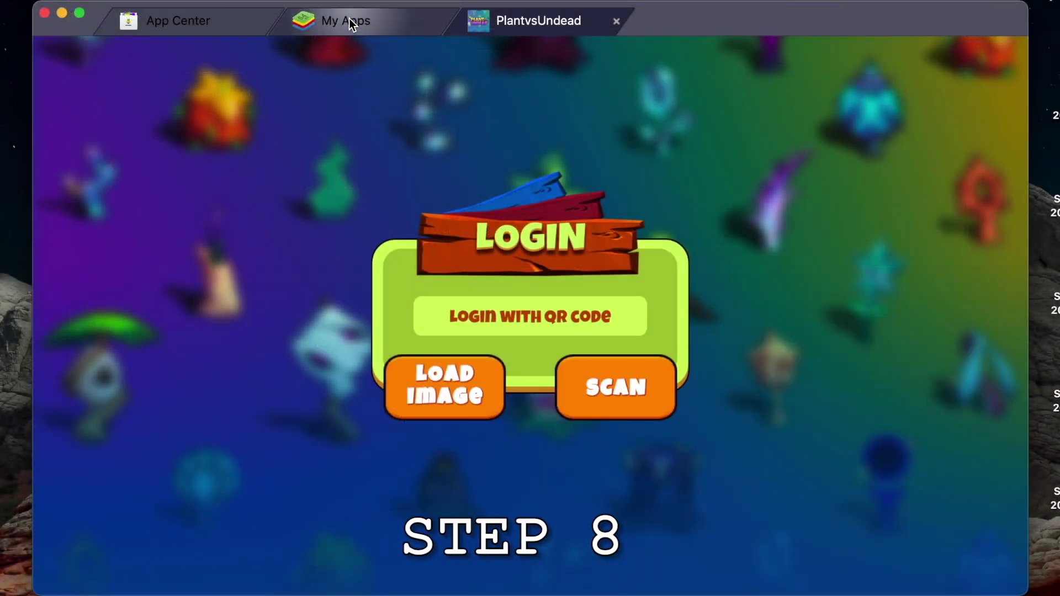
pyautogui.click(348, 19)
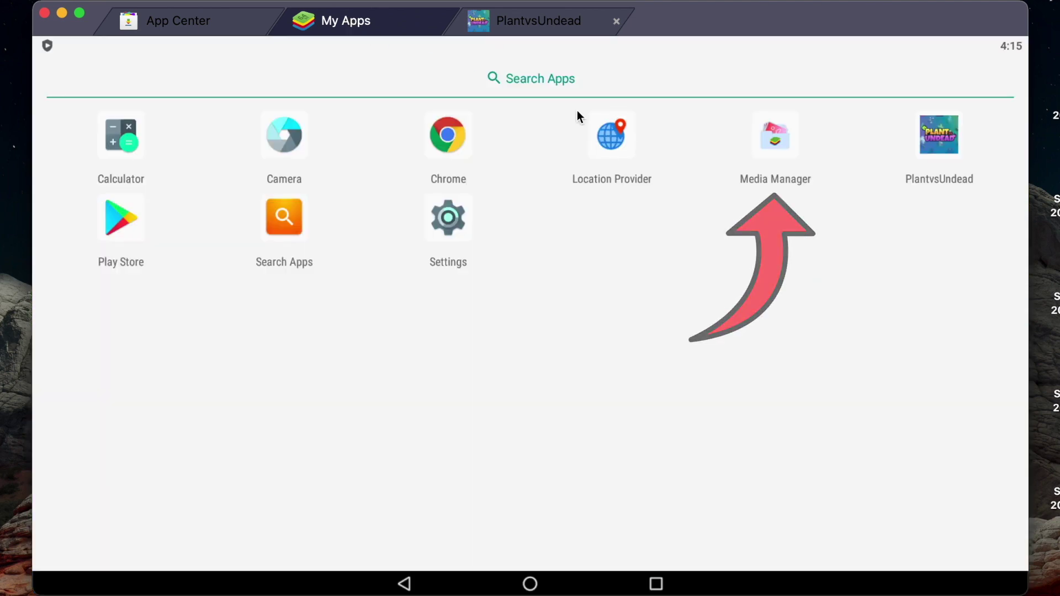
# Import the Desktop Screen Shot into Media Manager via Import From Mac, then return to PlantvsUndead
pyautogui.click(785, 141)
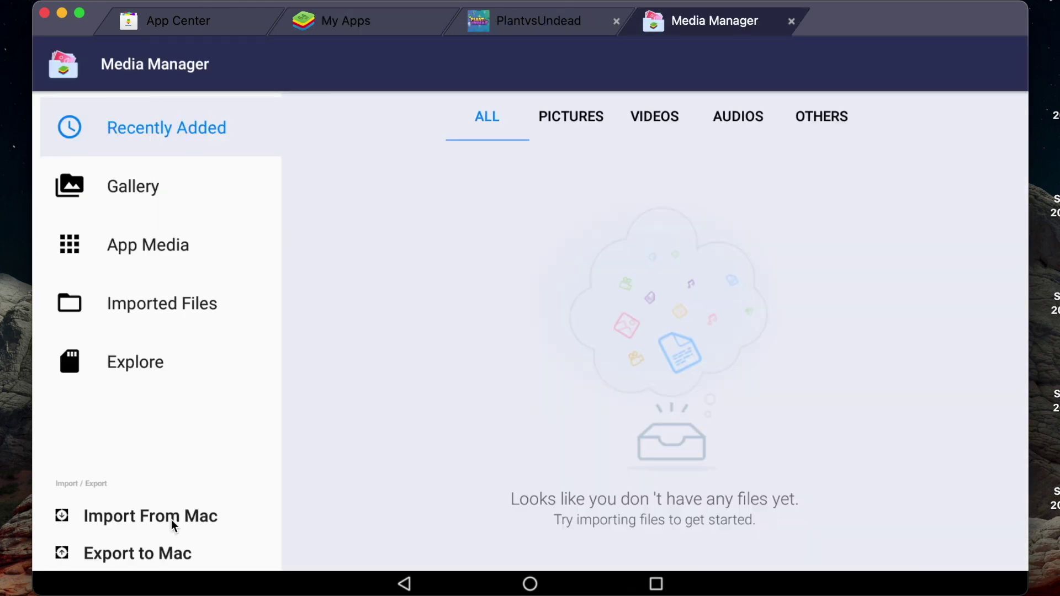
pyautogui.click(133, 514)
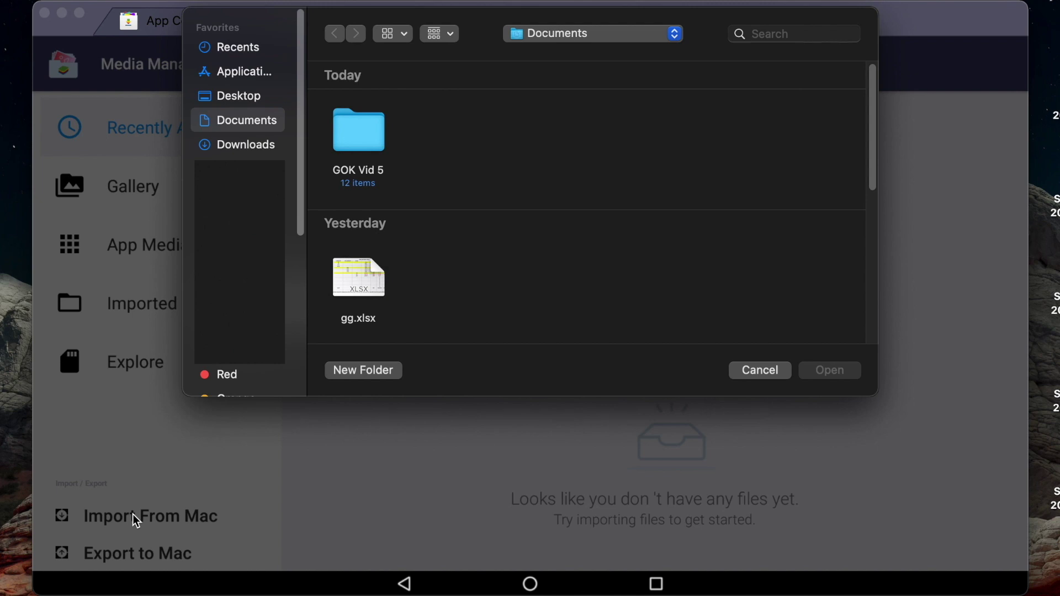
pyautogui.click(238, 99)
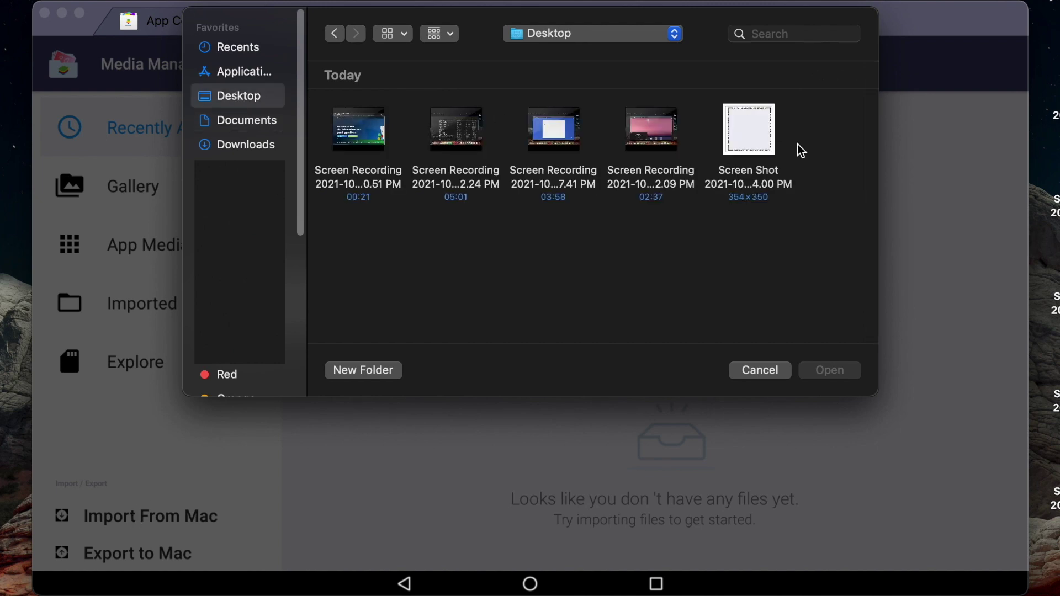
pyautogui.click(774, 146)
pyautogui.click(831, 381)
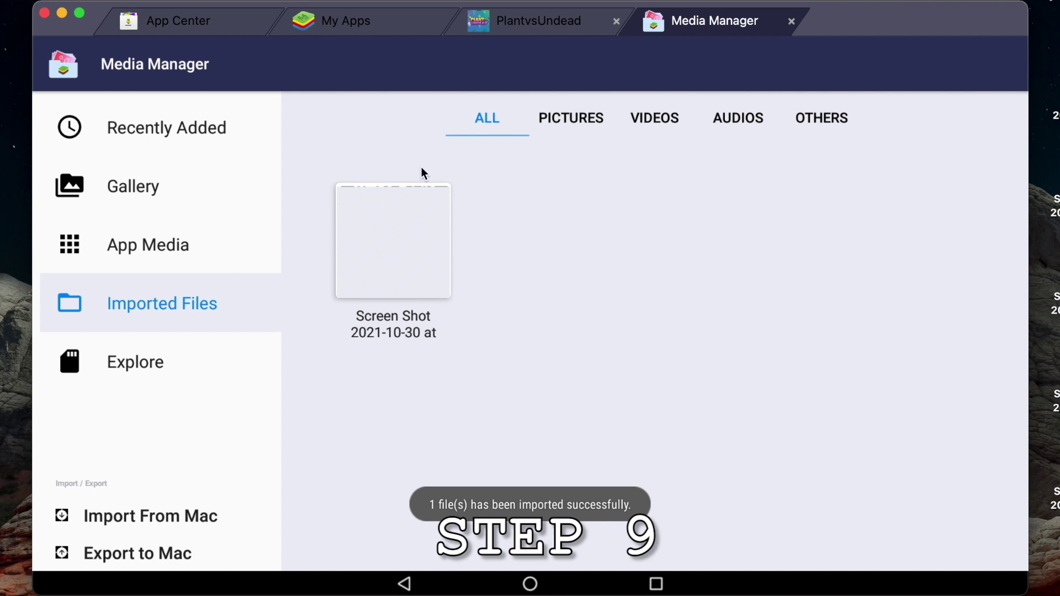
pyautogui.click(521, 25)
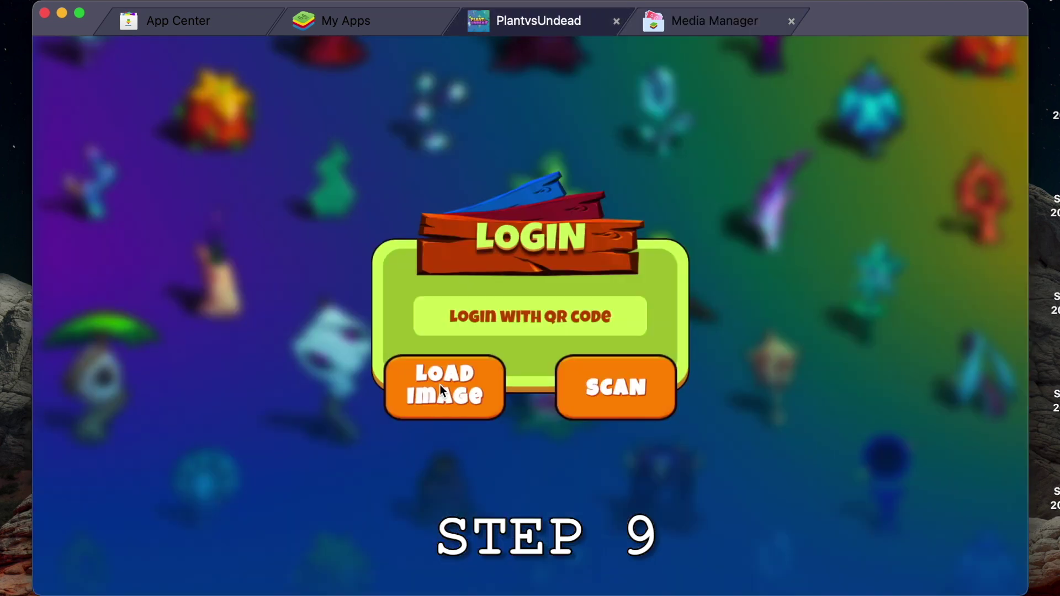
# Choose LOAD IMAGE on the Plant vs Undead login dialog and pick the second Gallery app
pyautogui.click(440, 385)
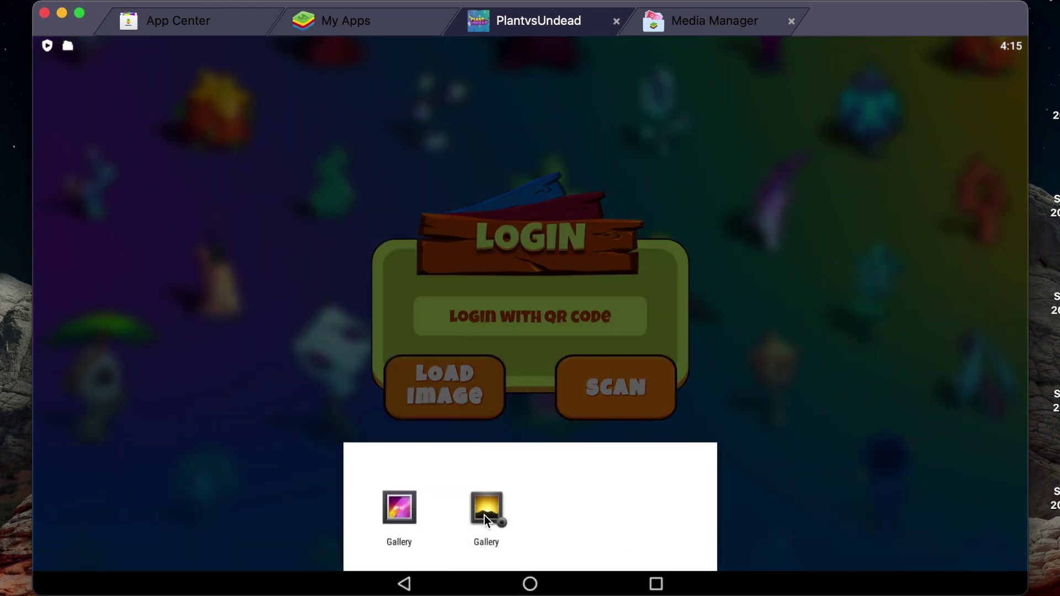
pyautogui.click(485, 515)
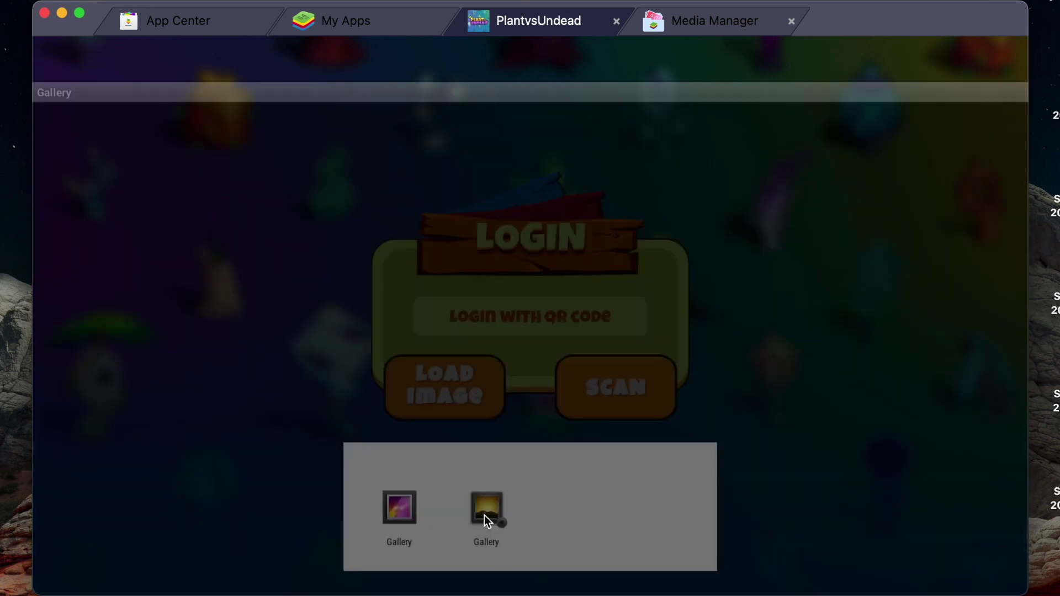